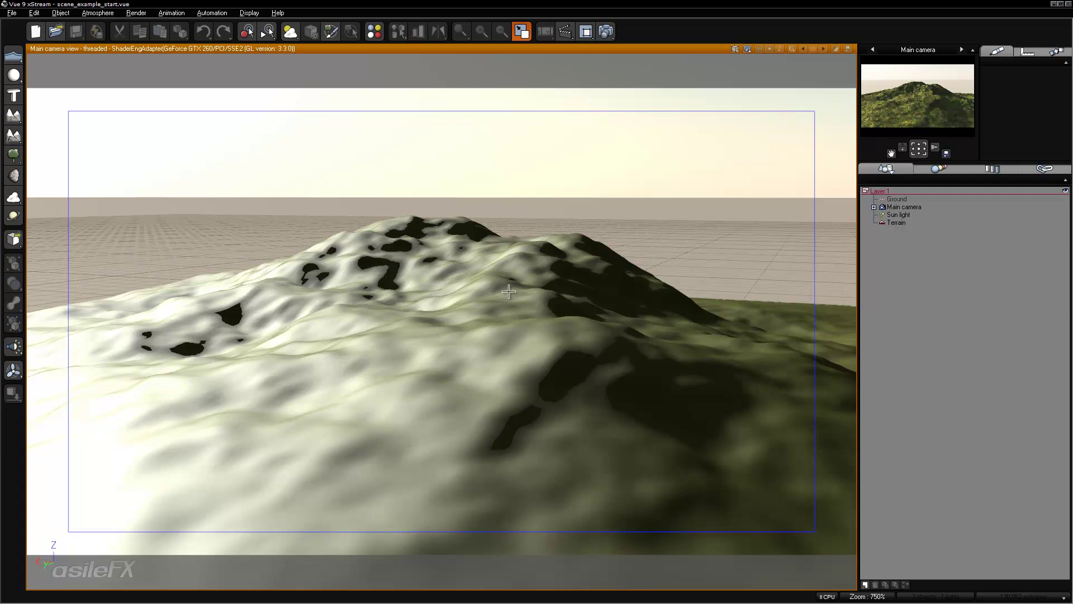
# Open the Terrain's material for editing and change its type to EcoSystem
pyautogui.click(14, 156)
pyautogui.click(896, 222)
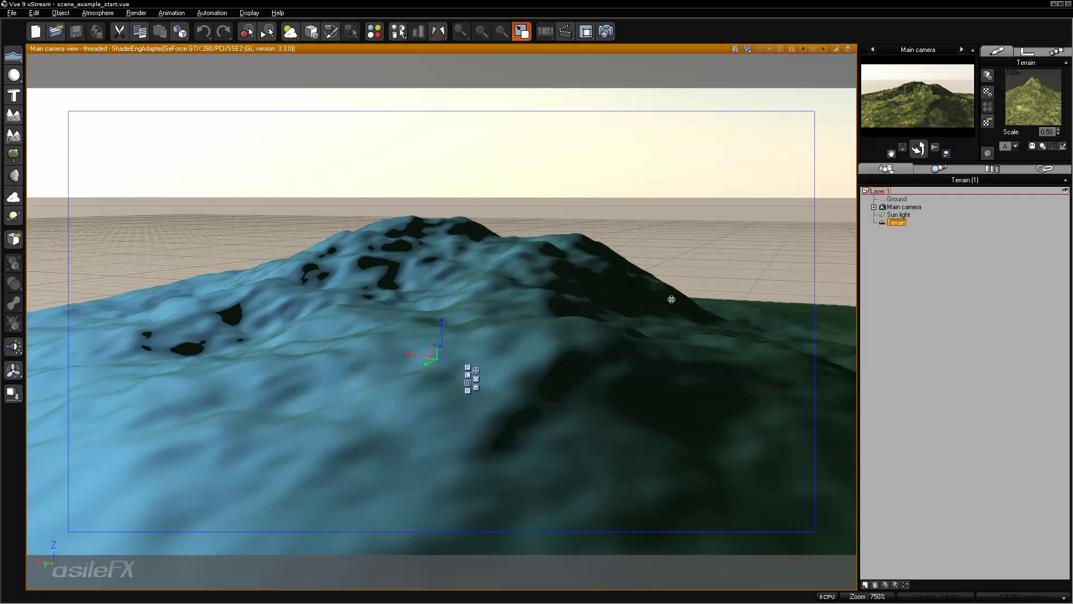
pyautogui.rightClick(1028, 98)
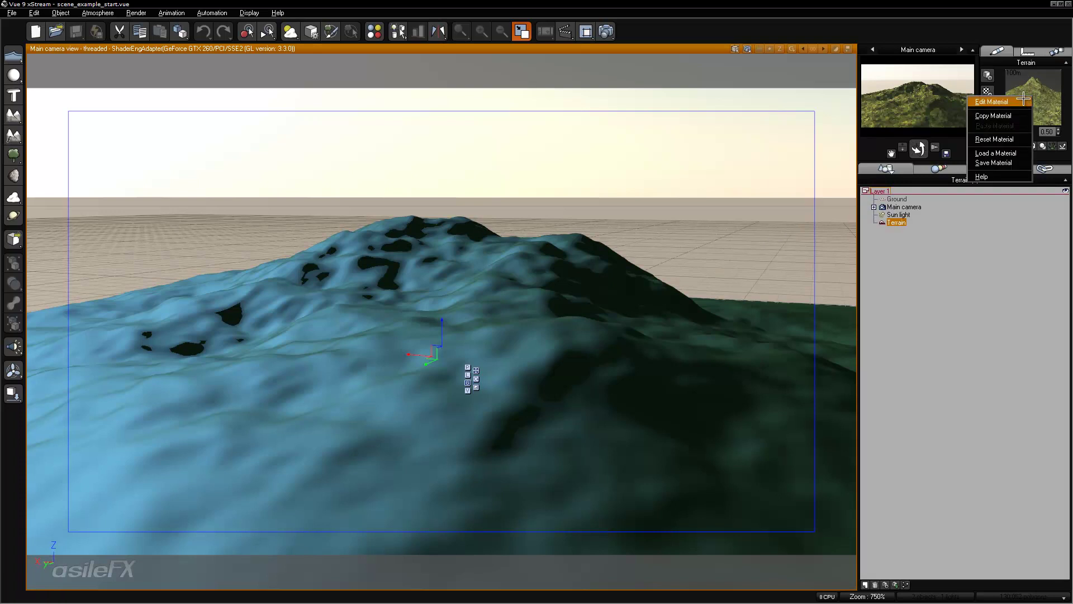
pyautogui.click(1024, 99)
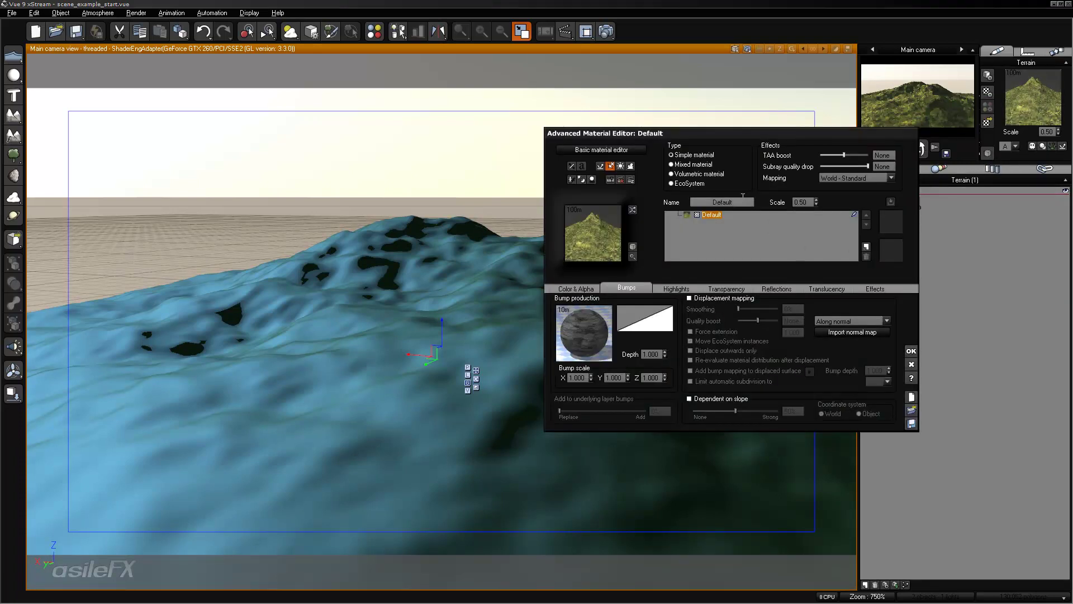
pyautogui.click(673, 184)
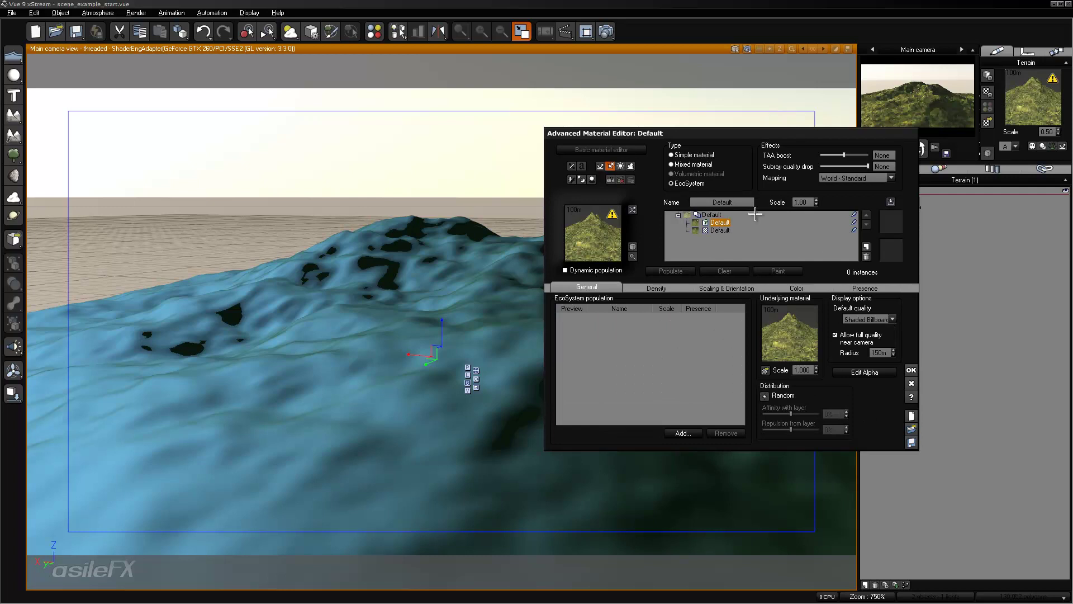
# Add the Alder - Late Spring tree to the EcoSystem population and populate the terrain
pyautogui.click(682, 434)
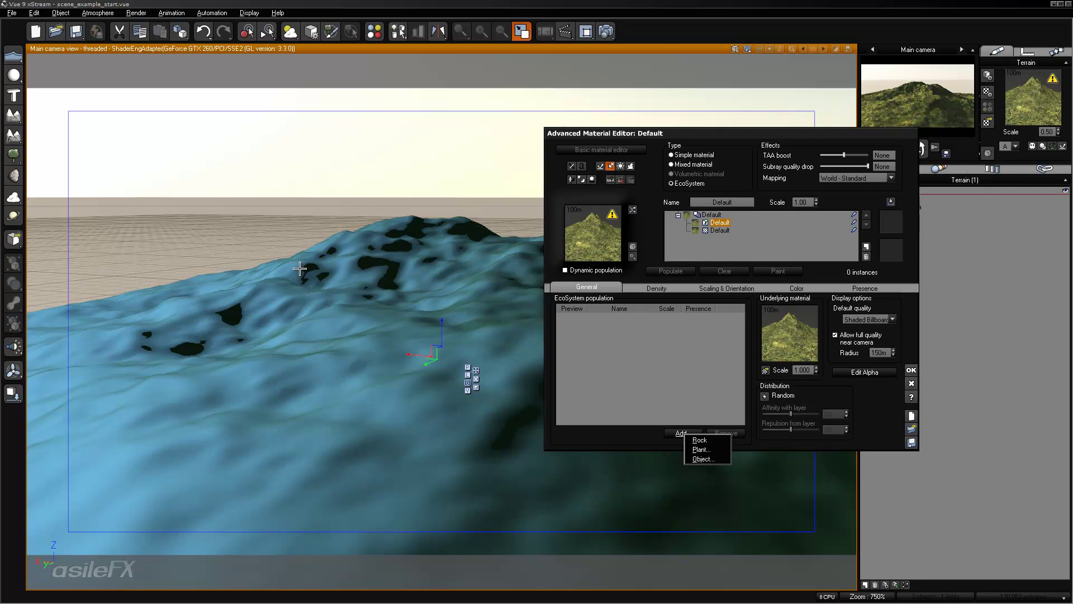
pyautogui.click(700, 450)
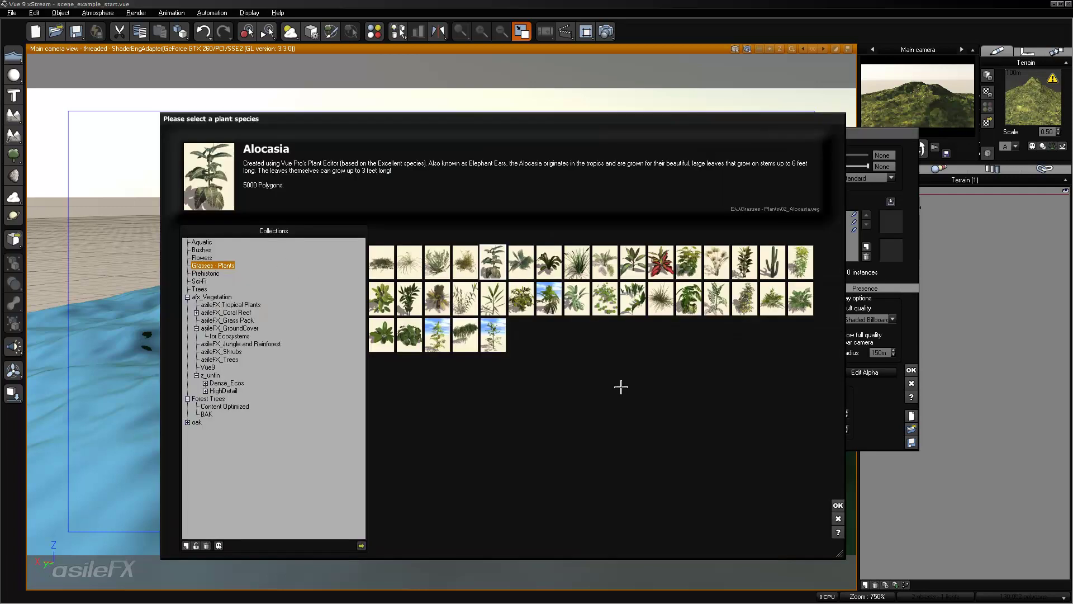
pyautogui.click(199, 289)
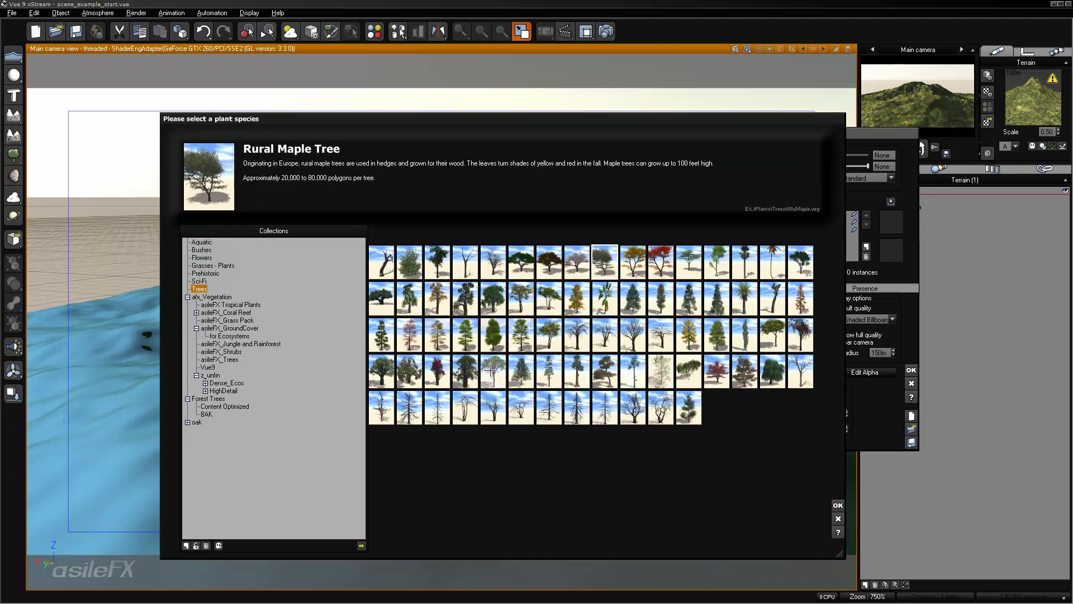
pyautogui.click(547, 306)
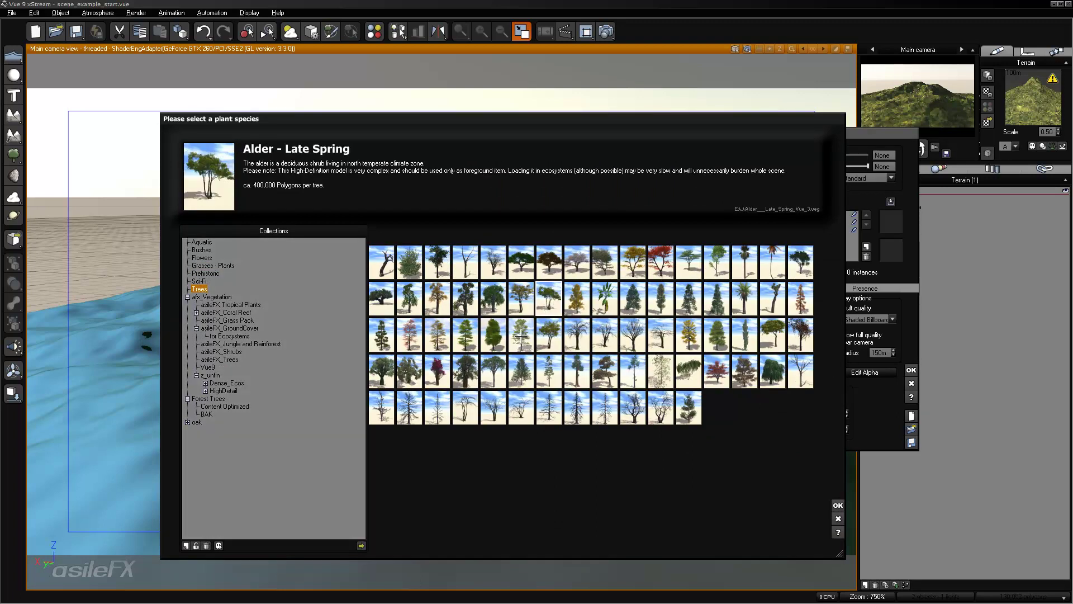
pyautogui.click(838, 506)
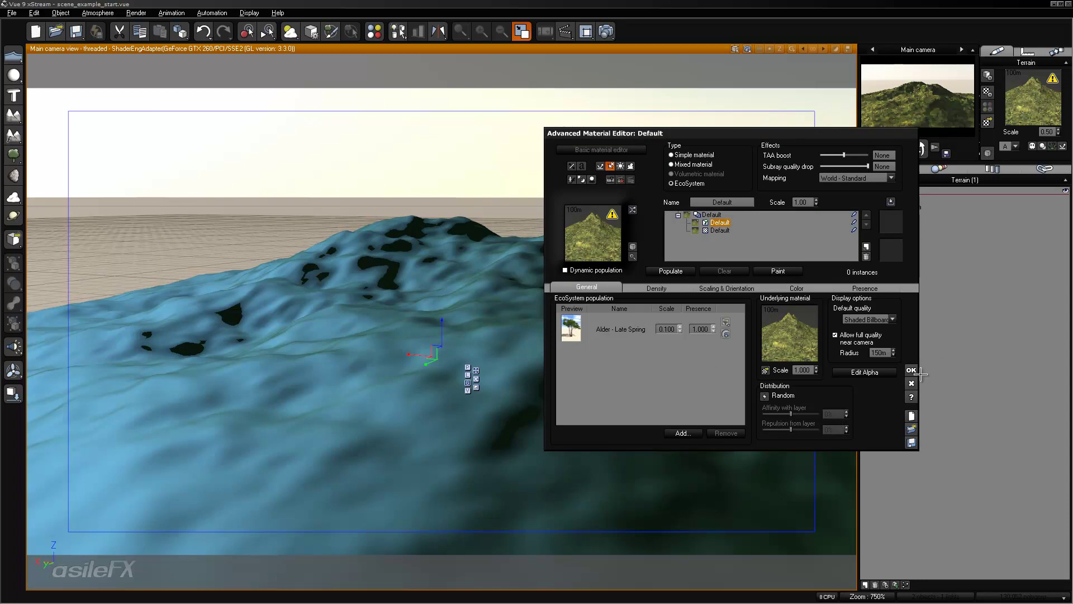
pyautogui.click(671, 271)
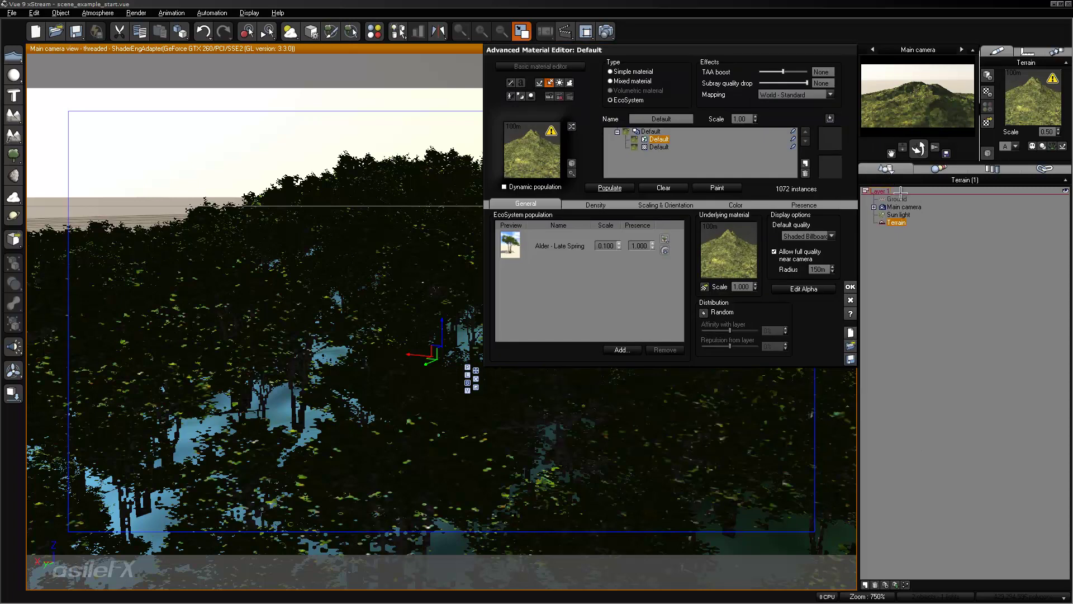
# Accept the EcoSystem material, then open the color function of the first Leaf Tree Natural EcoSystem material
pyautogui.click(949, 169)
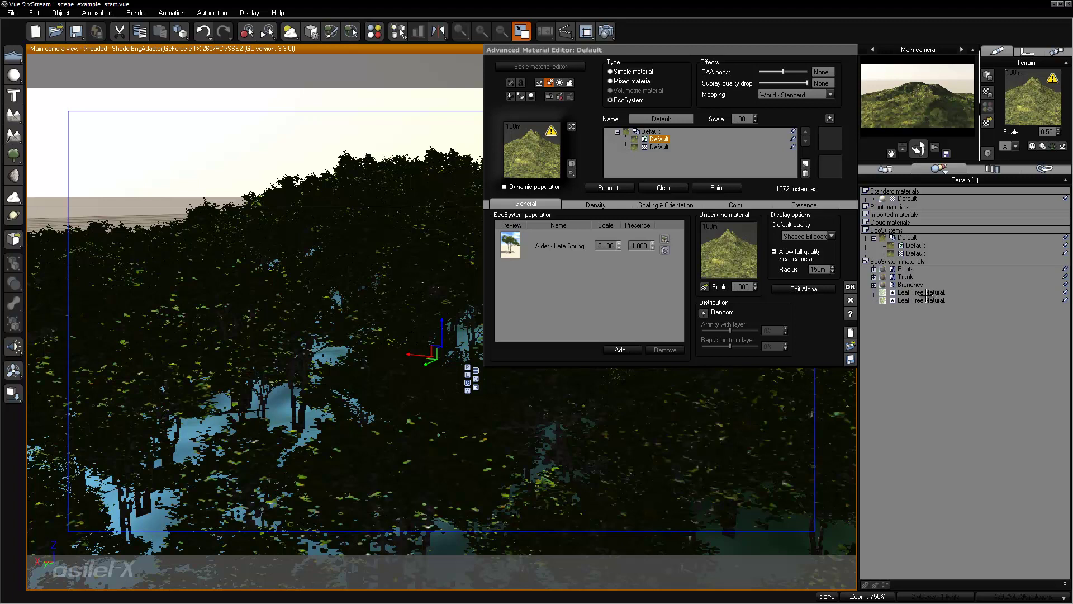
pyautogui.click(850, 286)
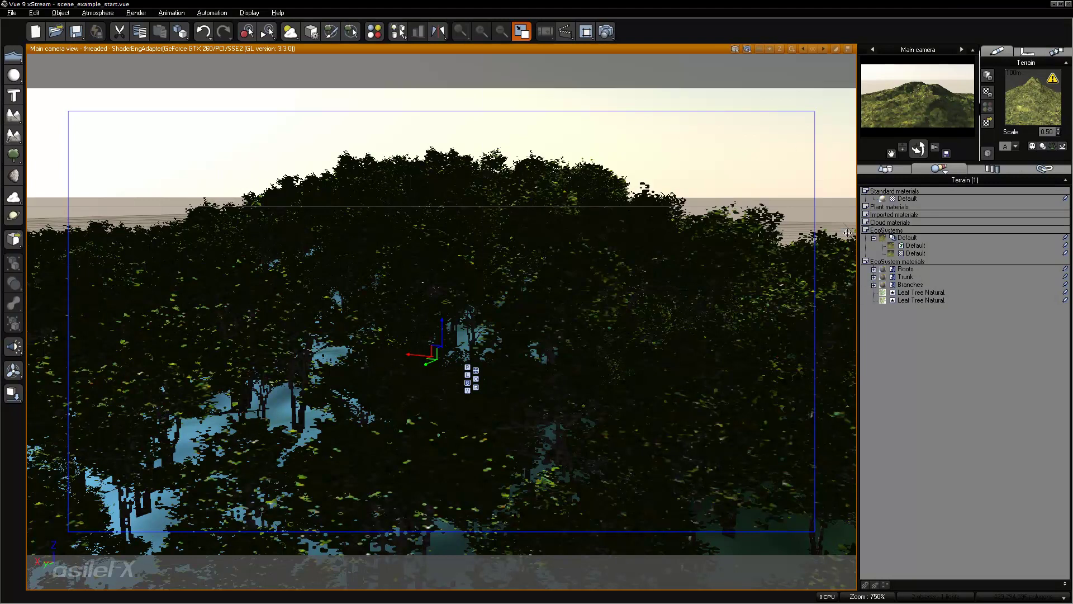
pyautogui.doubleClick(918, 292)
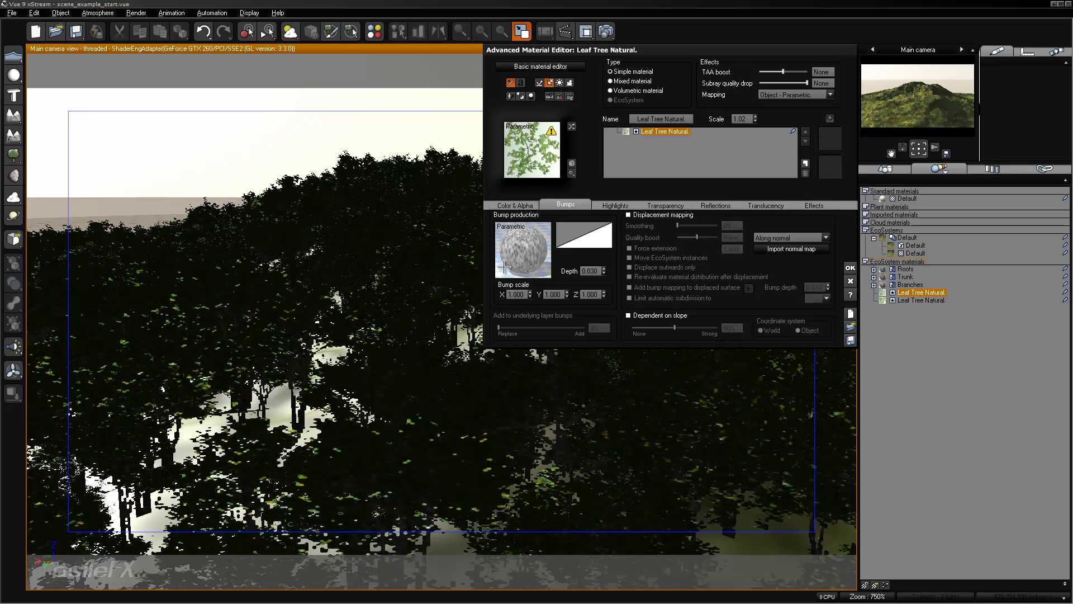
pyautogui.rightClick(528, 250)
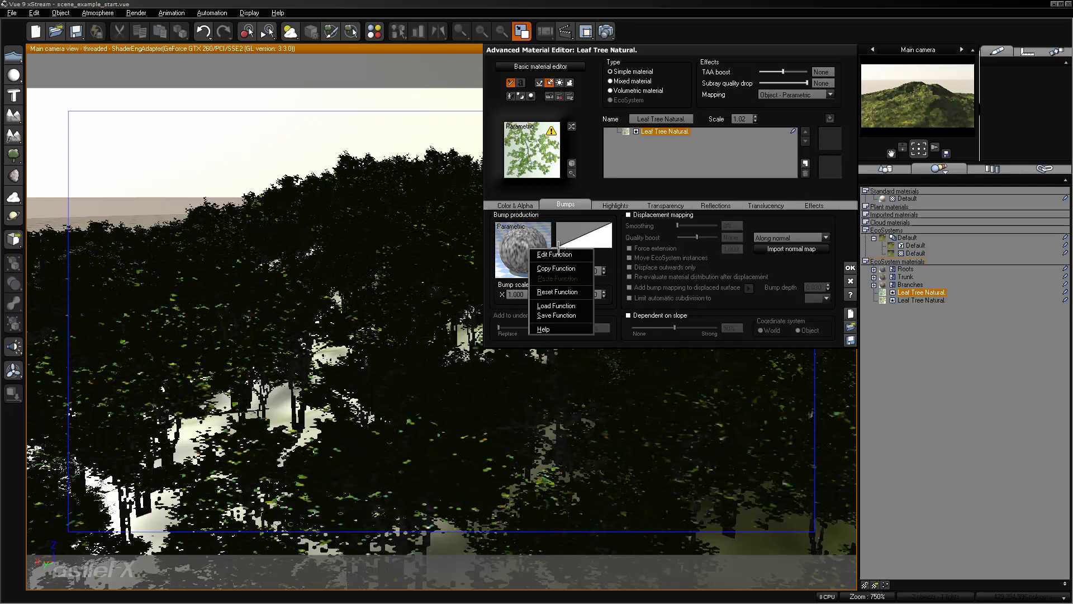
pyautogui.click(527, 202)
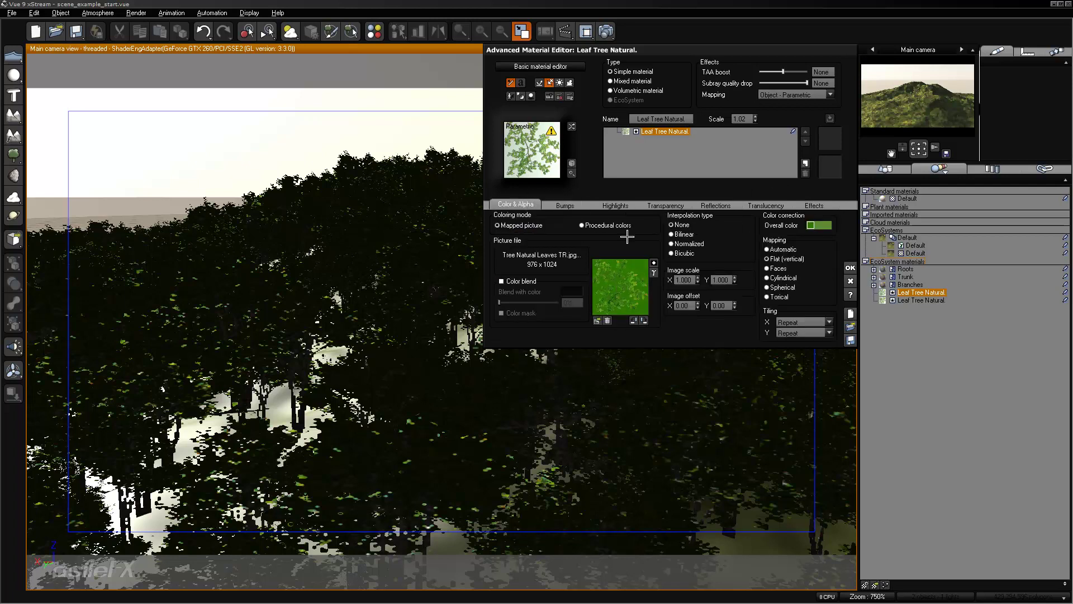
pyautogui.click(621, 203)
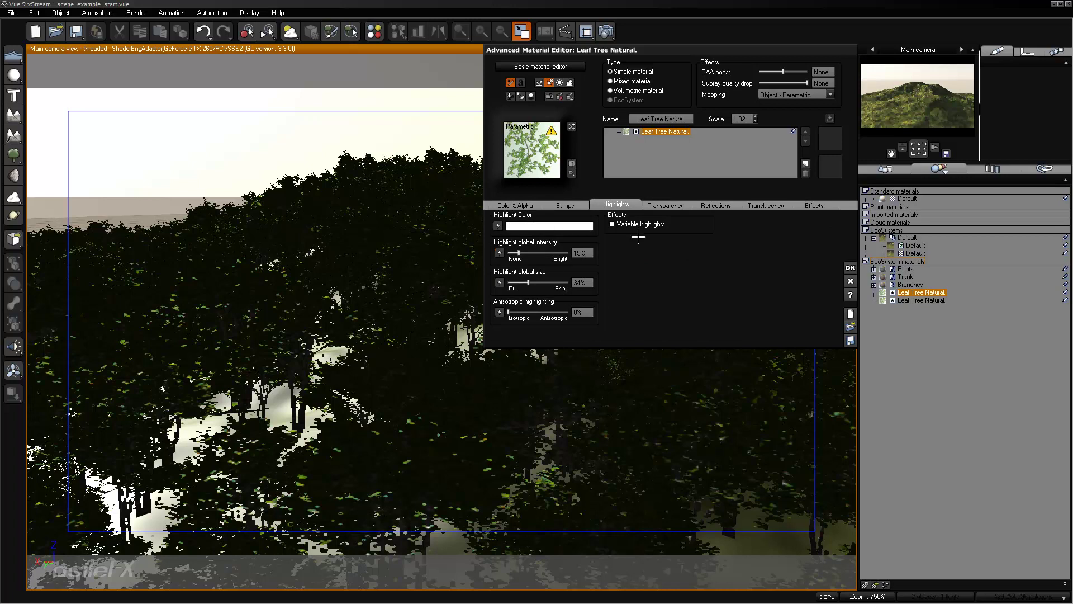
pyautogui.click(527, 203)
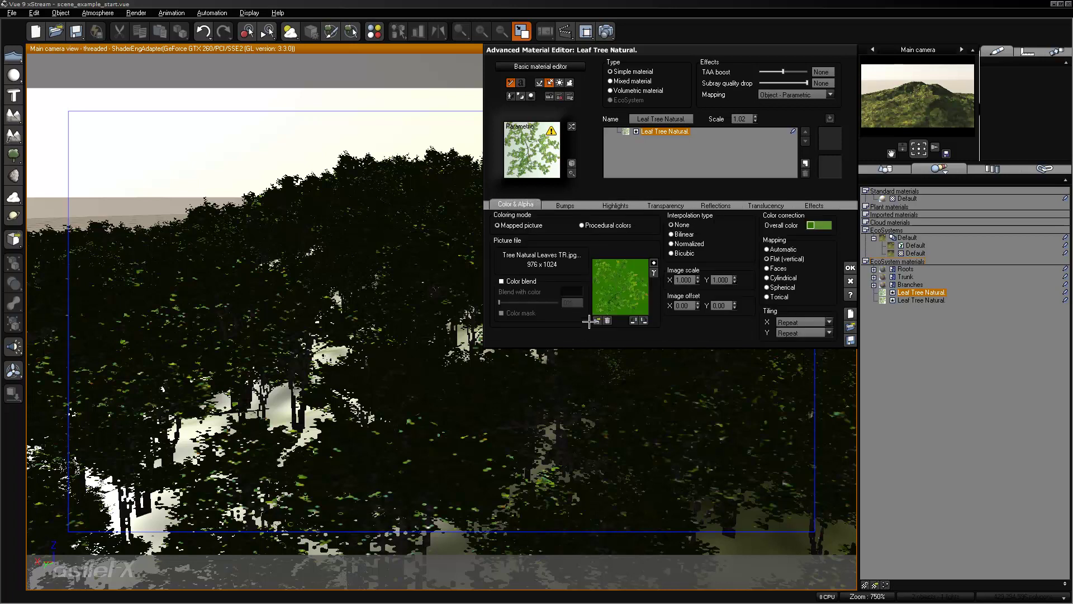
pyautogui.rightClick(631, 289)
pyautogui.click(642, 297)
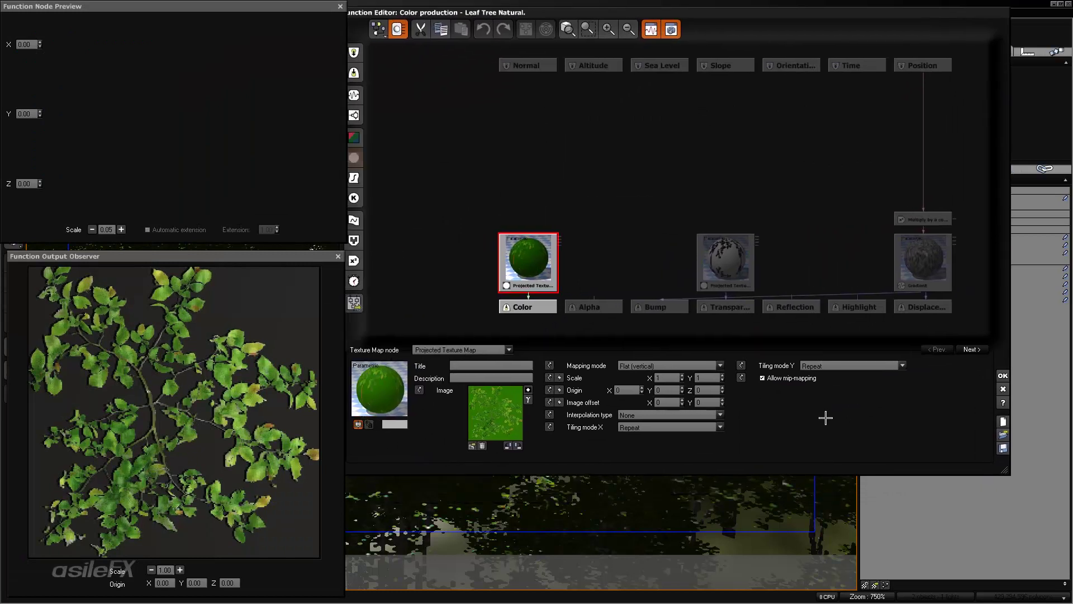
# Raise the projected texture map node above Transparency and add a Deforestation combiner MetaNode beside its link
pyautogui.click(784, 202)
pyautogui.moveTo(740, 262); pyautogui.dragTo(738, 198)
pyautogui.click(759, 257)
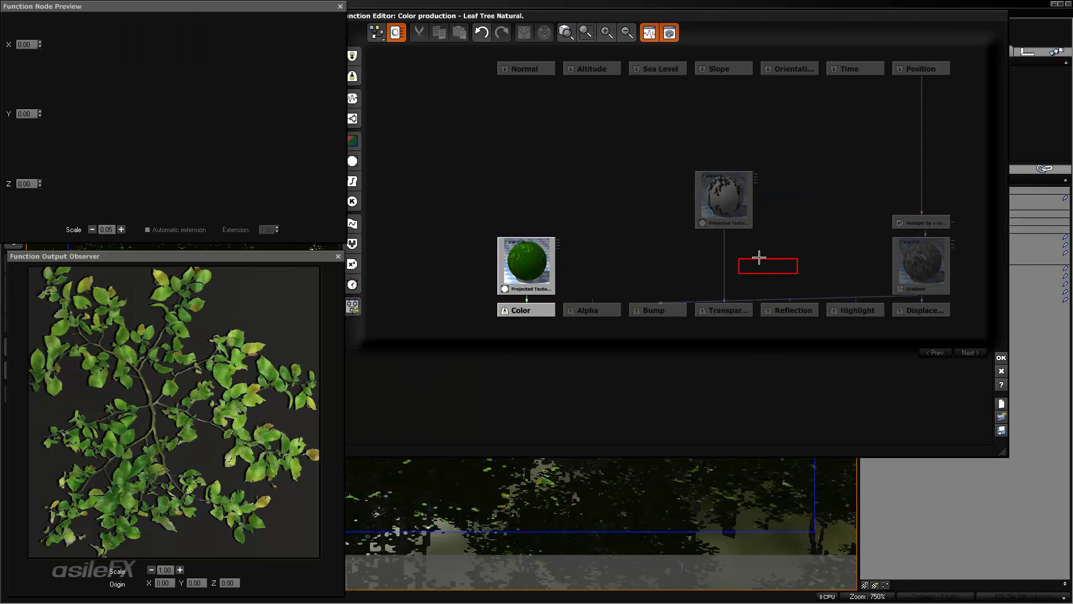
pyautogui.click(759, 257)
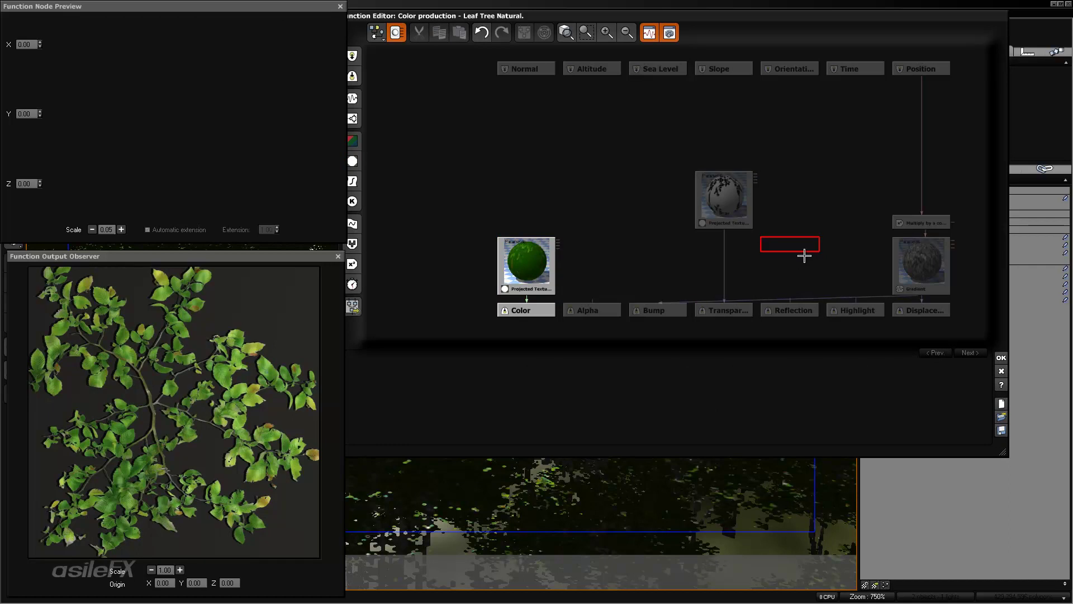
pyautogui.rightClick(788, 242)
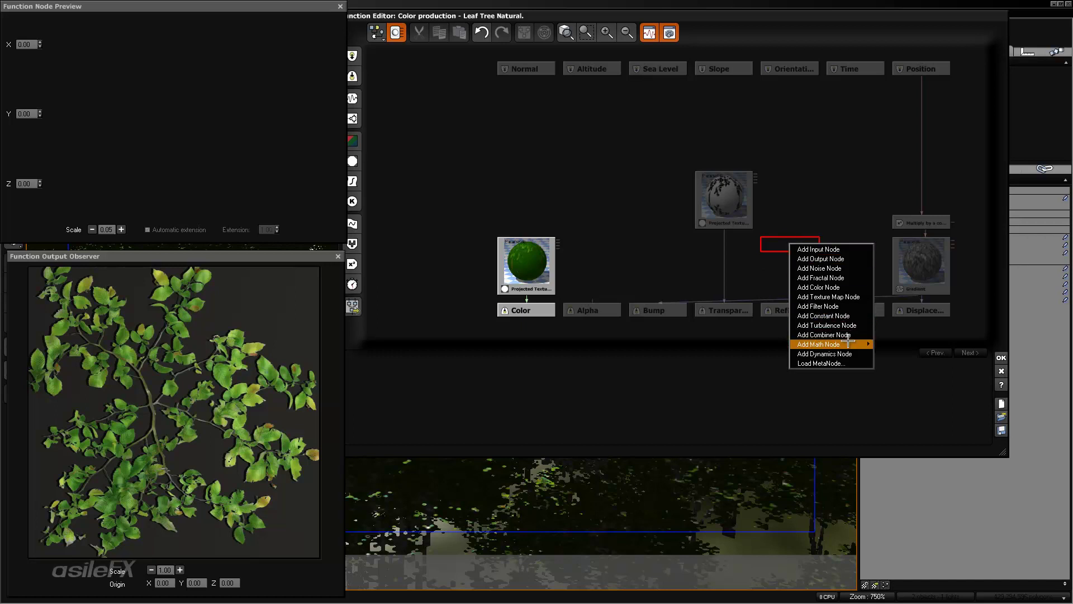
pyautogui.moveTo(846, 335)
pyautogui.moveTo(900, 334)
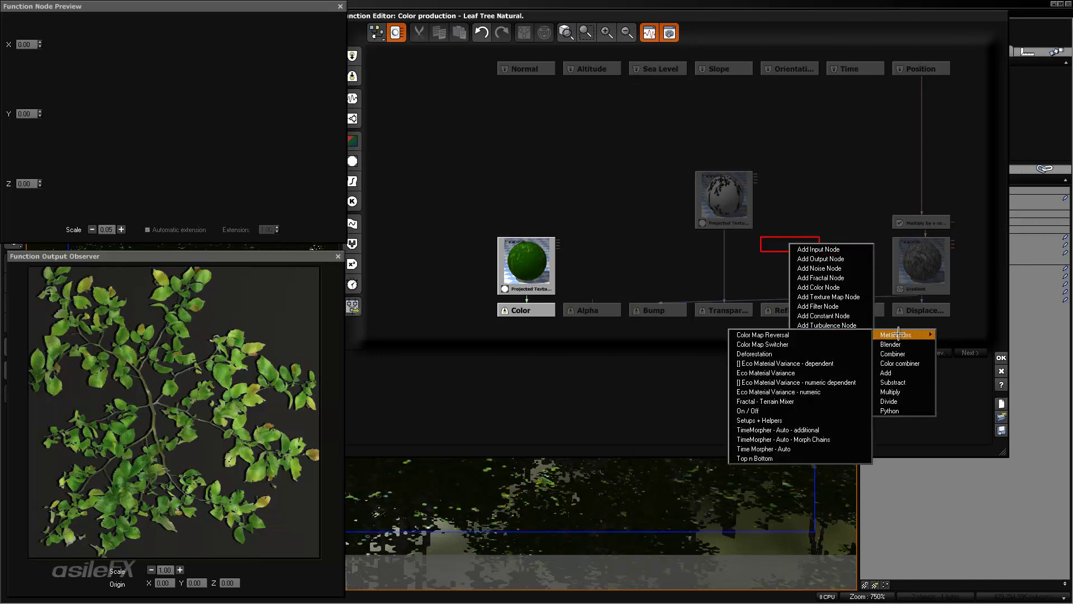
pyautogui.click(825, 353)
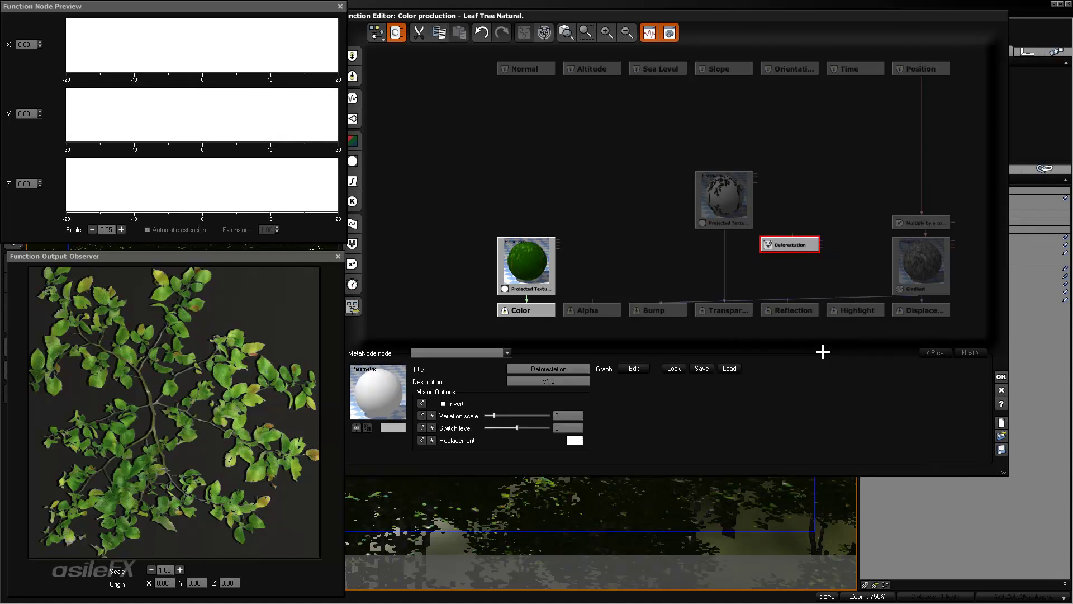
# Insert the Deforestation node between the projected texture map and the Transparency output, linking the texture map through it
pyautogui.moveTo(792, 251); pyautogui.dragTo(755, 253)
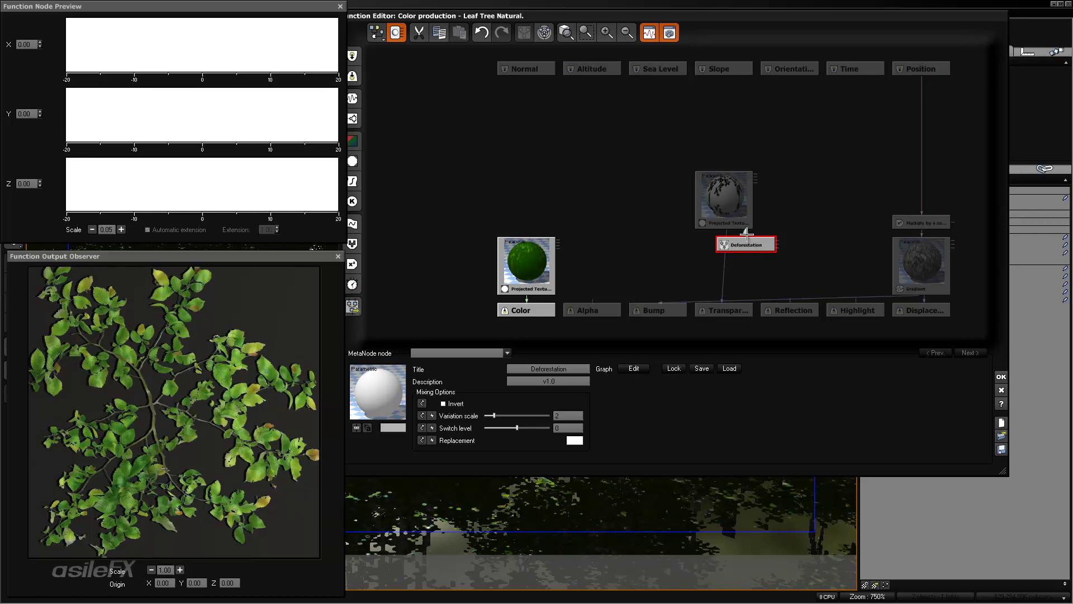
pyautogui.moveTo(753, 248); pyautogui.dragTo(732, 269)
pyautogui.hotkey('ctrl', 'z')
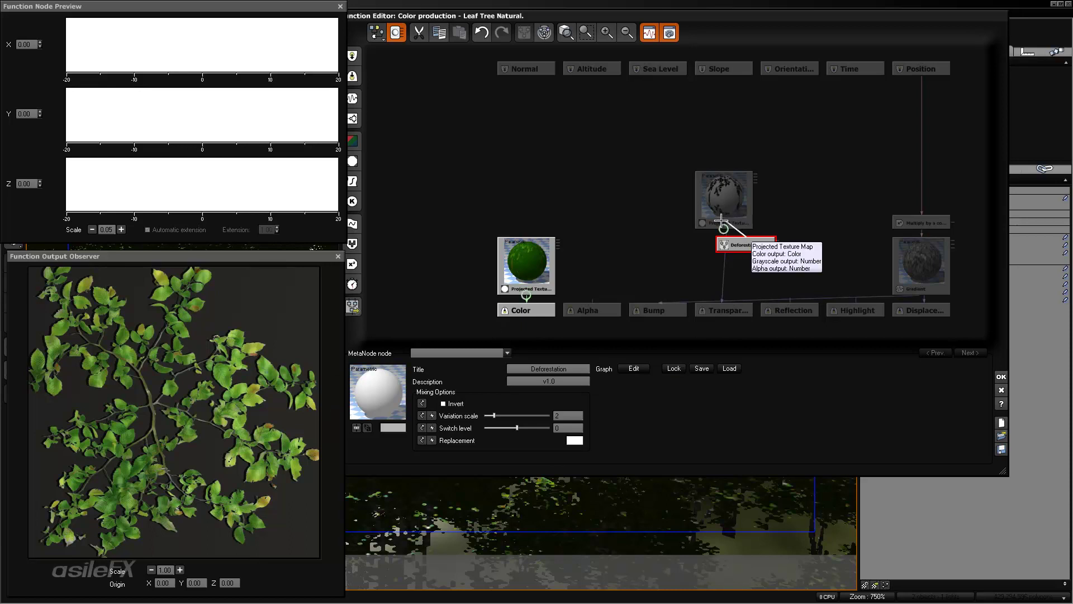
pyautogui.moveTo(751, 228); pyautogui.dragTo(753, 250)
pyautogui.click(612, 36)
pyautogui.moveTo(804, 314); pyautogui.dragTo(765, 266, button='middle')
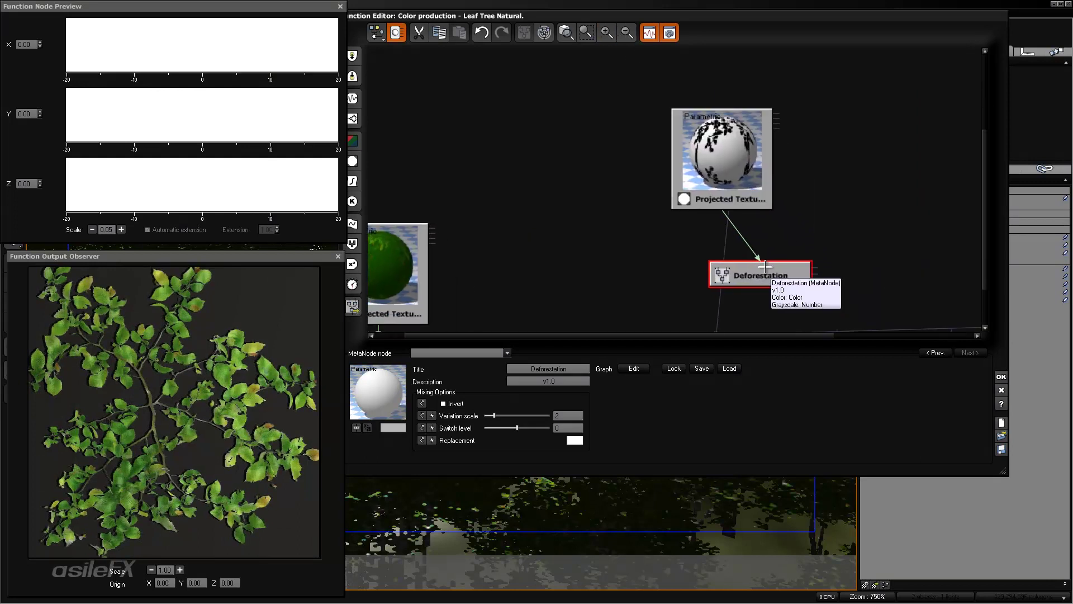
pyautogui.scroll(-1, 765, 263)
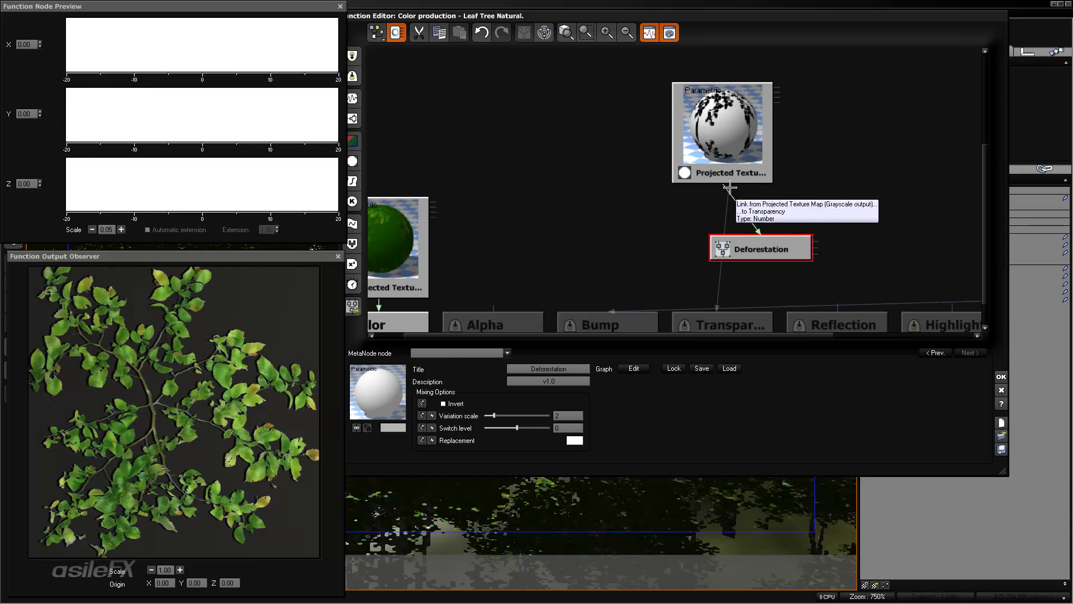
pyautogui.moveTo(733, 198); pyautogui.dragTo(727, 255)
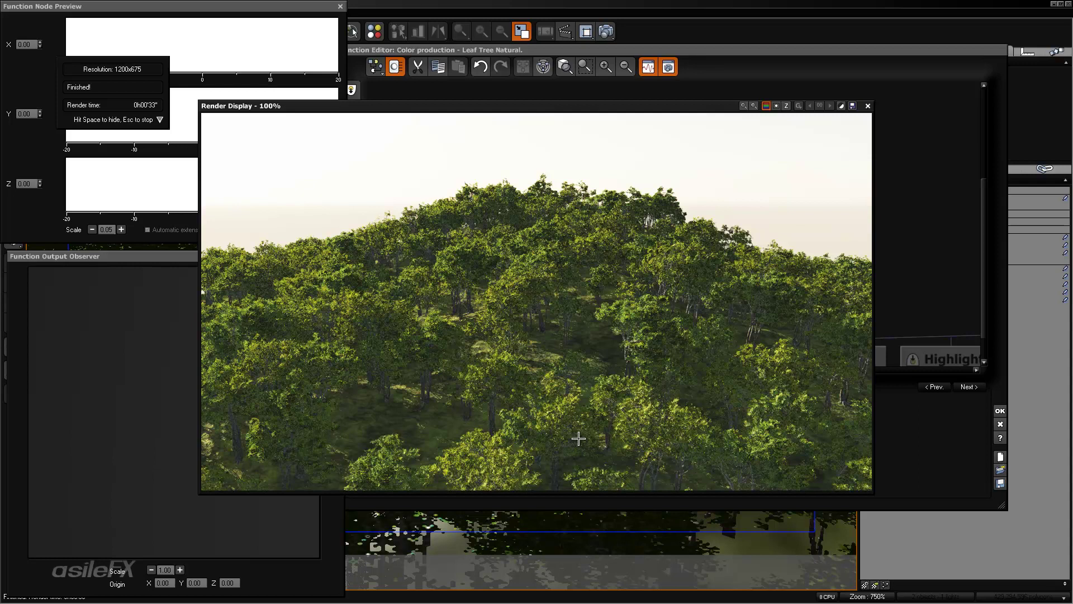
# Close the test render and accept the function and material changes for the first leaf material
pyautogui.click(867, 105)
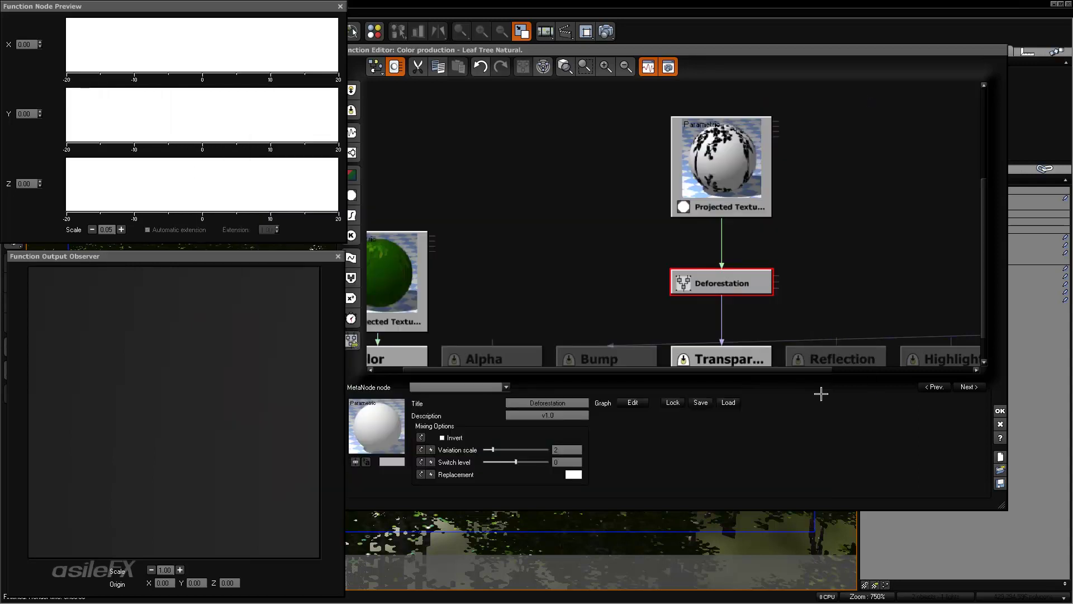
pyautogui.click(1001, 410)
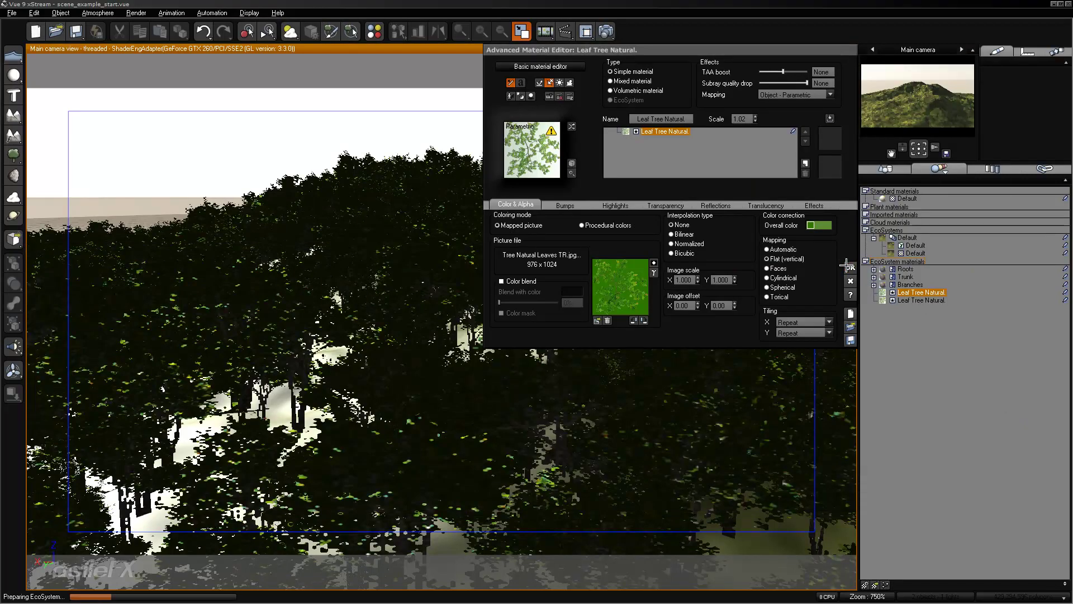
pyautogui.click(850, 268)
# Open the second Leaf Tree Natural material's color function and raise the projected texture map node above Transparency
pyautogui.click(923, 300)
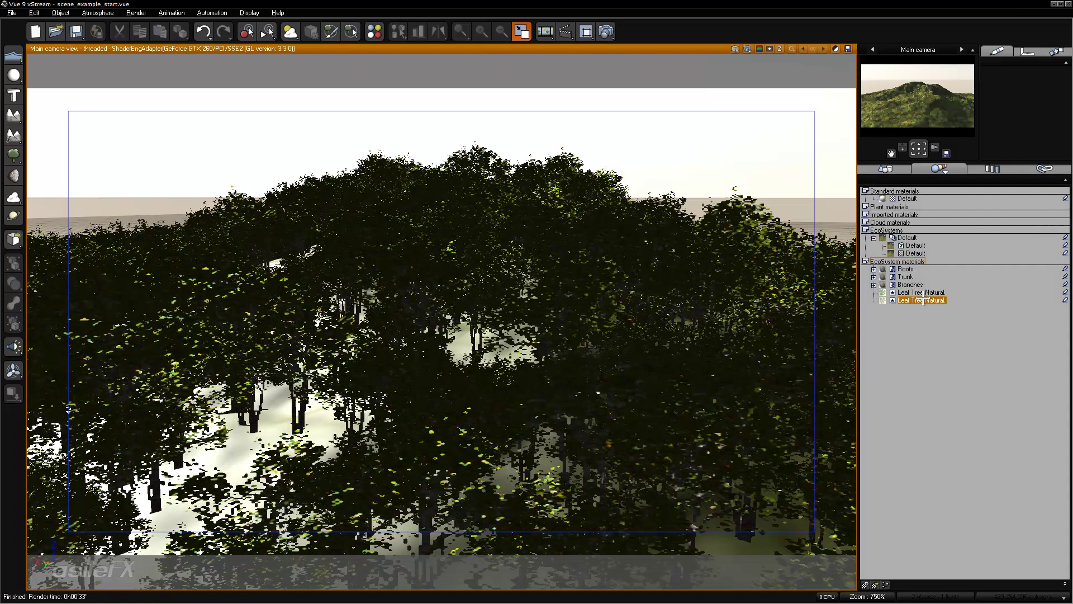
pyautogui.rightClick(921, 302)
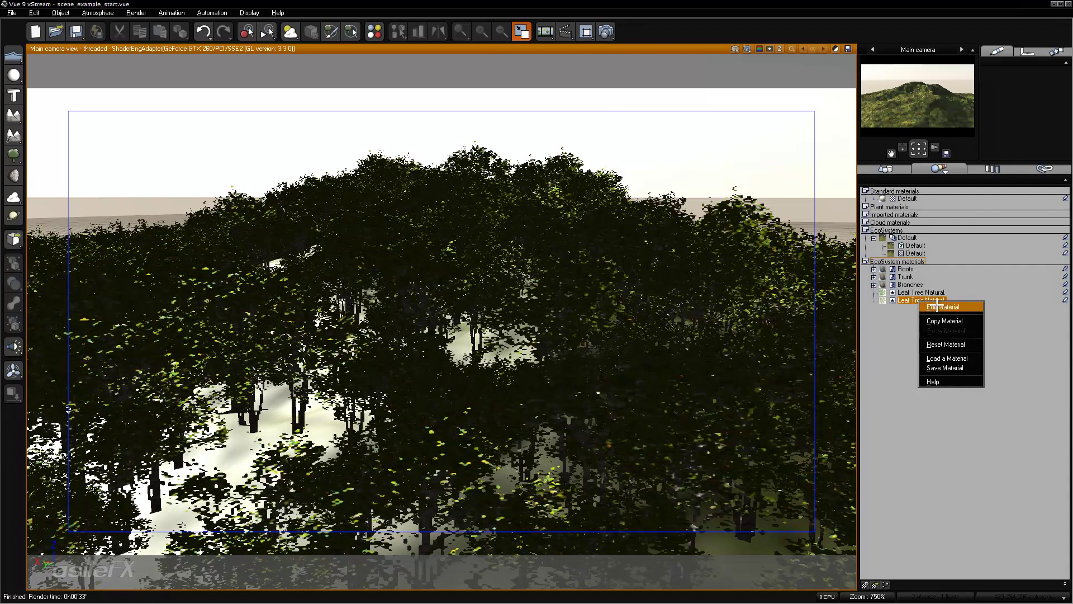
pyautogui.click(935, 307)
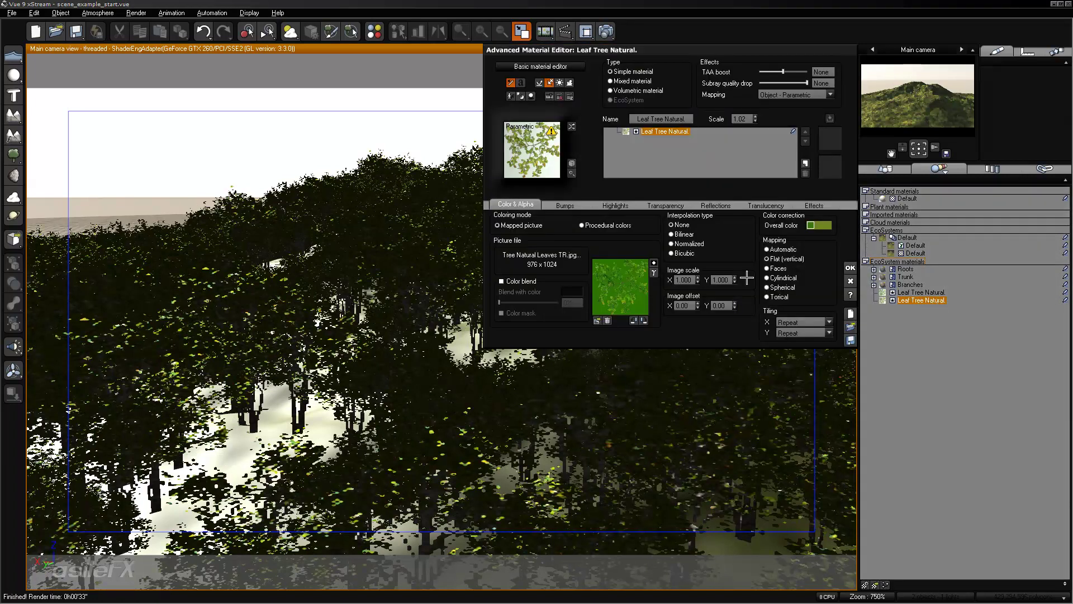
pyautogui.moveTo(642, 296); pyautogui.dragTo(681, 216)
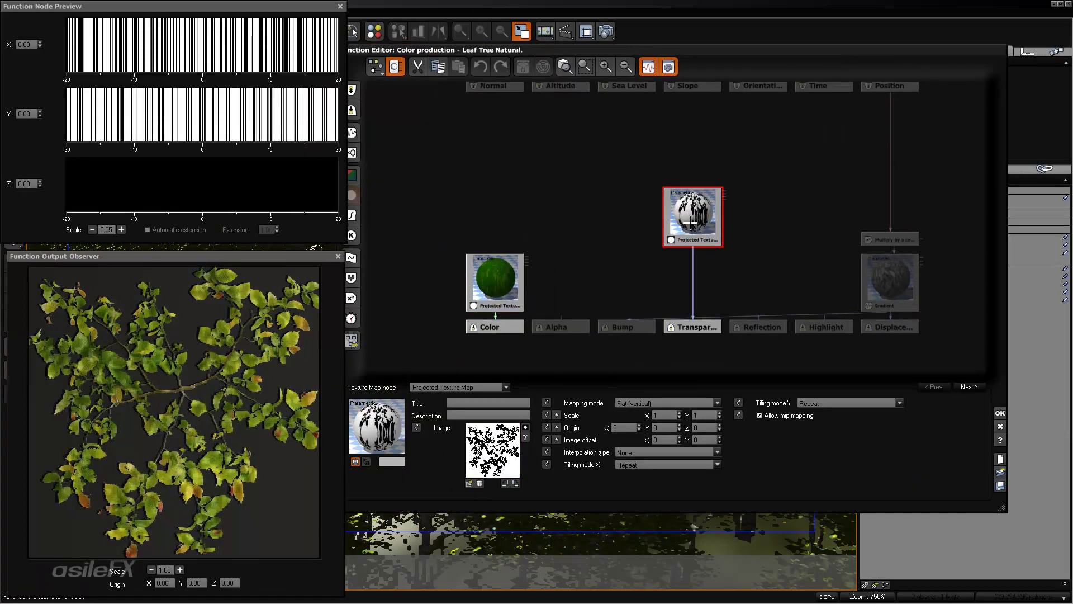
# Add a Deforestation combiner MetaNode between the projected texture map and the Transparency output, and accept the function changes
pyautogui.rightClick(711, 258)
pyautogui.moveTo(766, 350)
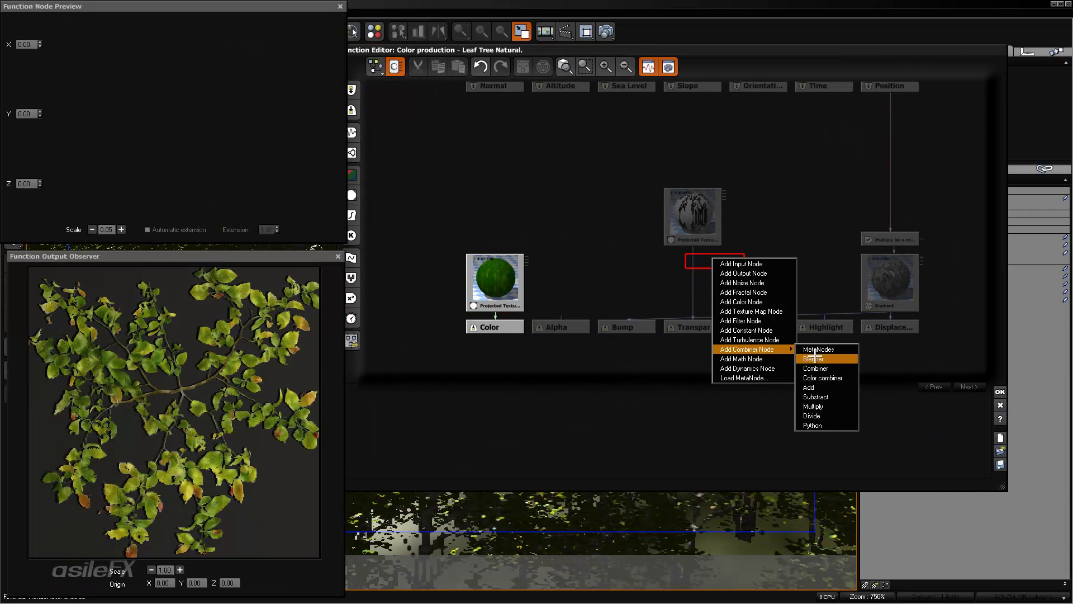
pyautogui.moveTo(820, 350)
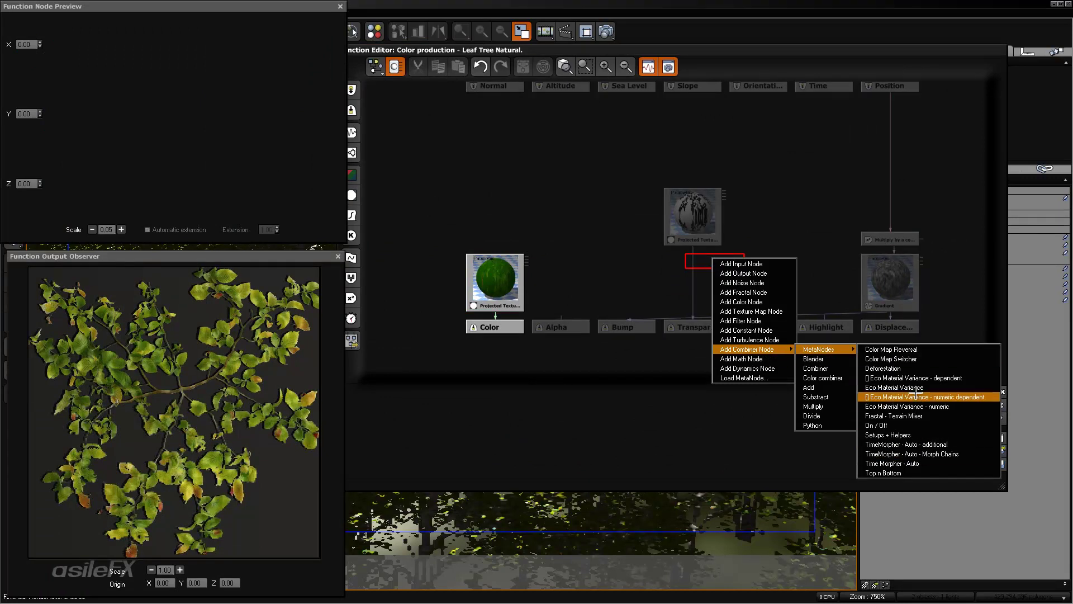
pyautogui.click(917, 368)
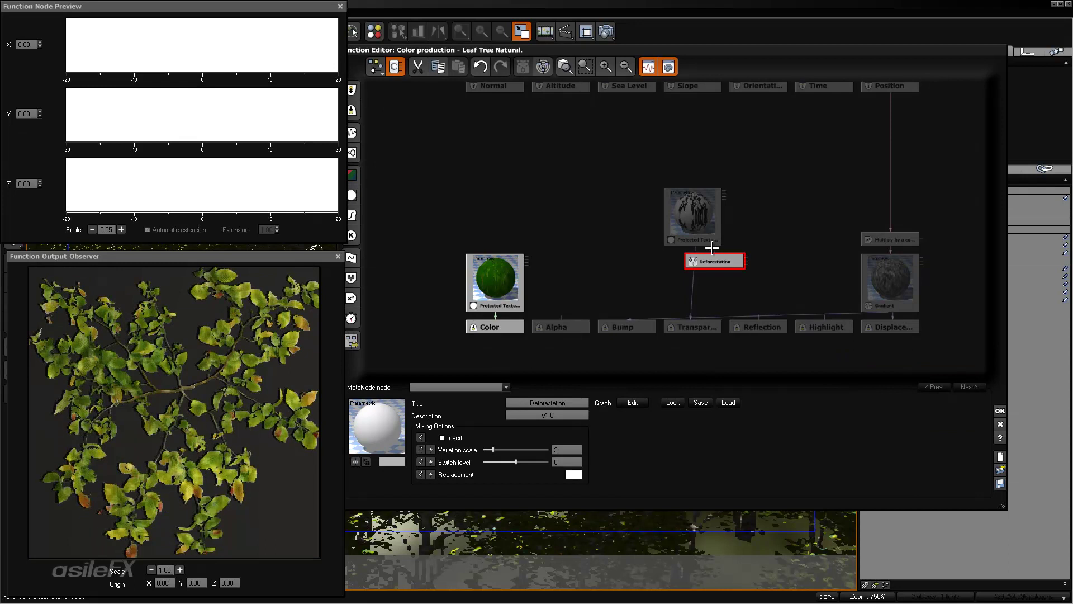
pyautogui.moveTo(716, 251); pyautogui.dragTo(693, 323)
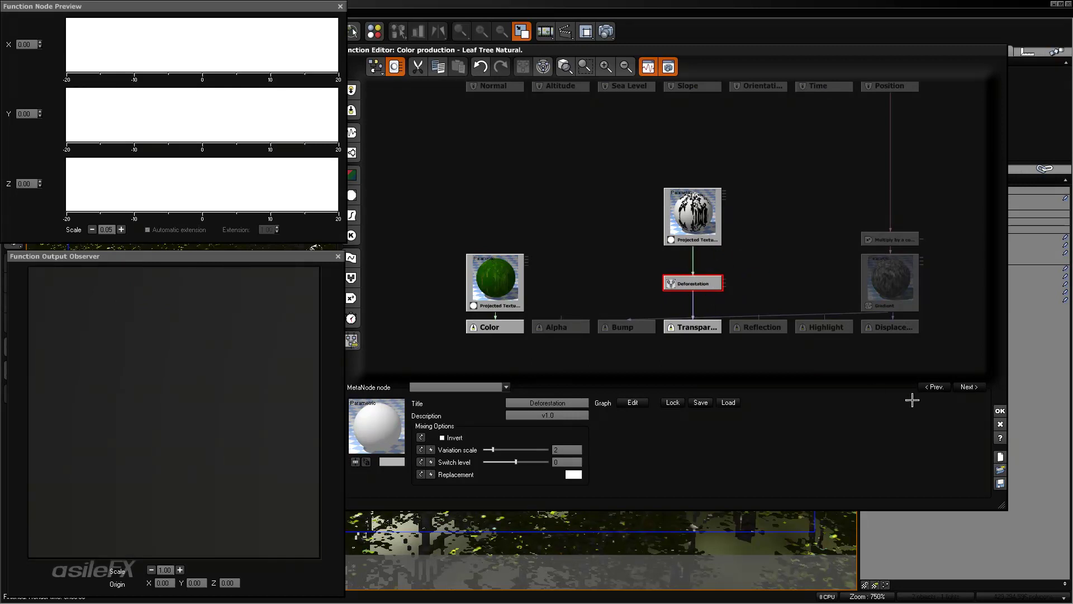
pyautogui.click(1001, 411)
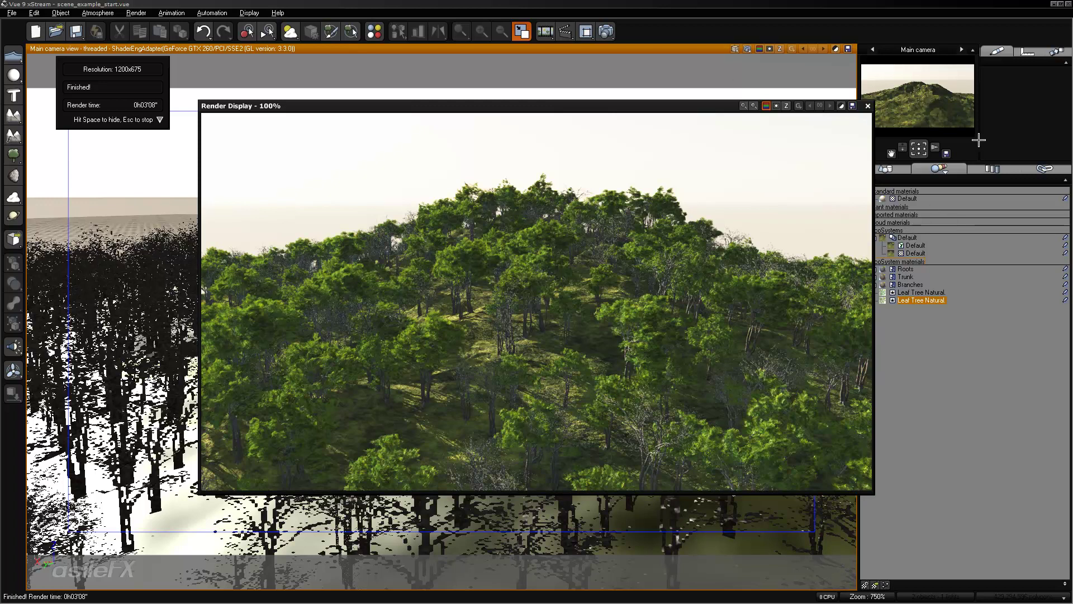
# Hide the finished render and reopen the color function of the second Leaf Tree Natural material
pyautogui.press('space')
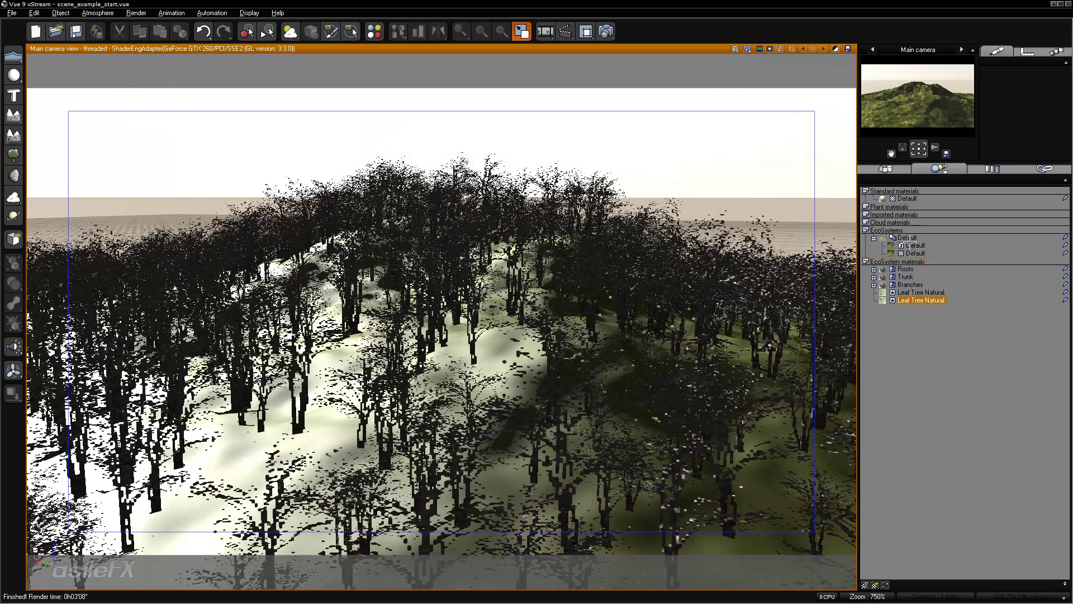
pyautogui.doubleClick(917, 302)
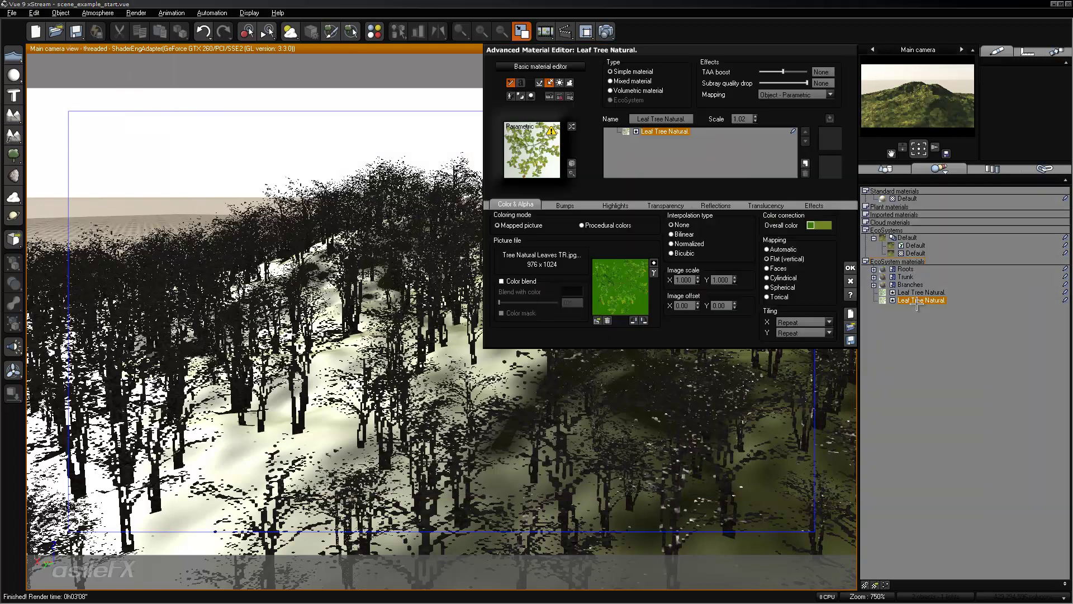
pyautogui.click(627, 290)
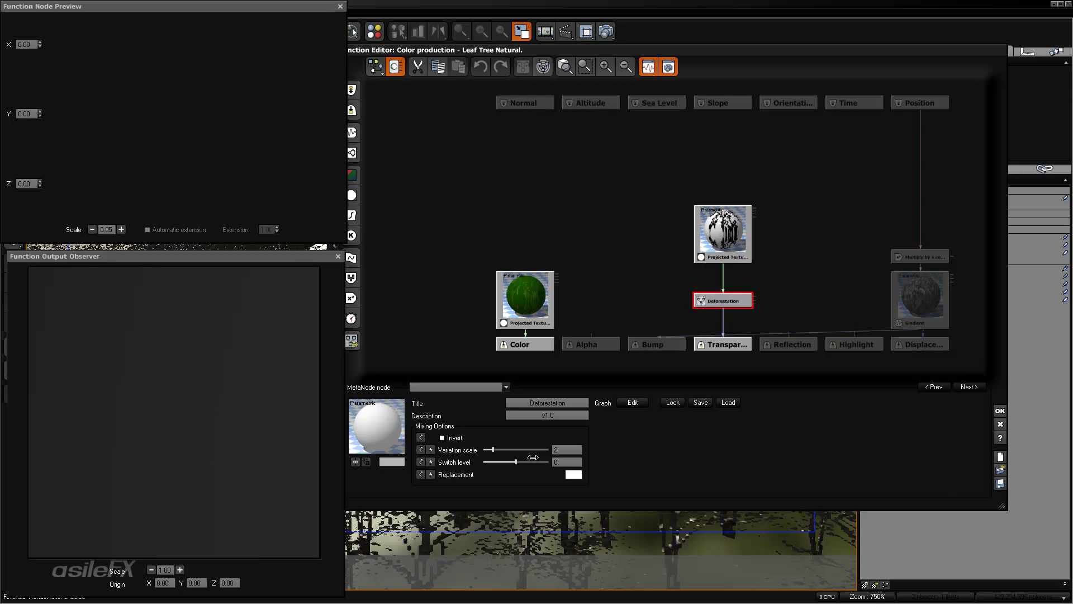
# Set the Deforestation node's variation scale to about 4.06, enable Invert and accept the function changes
pyautogui.click(557, 460)
pyautogui.moveTo(527, 448); pyautogui.dragTo(532, 448)
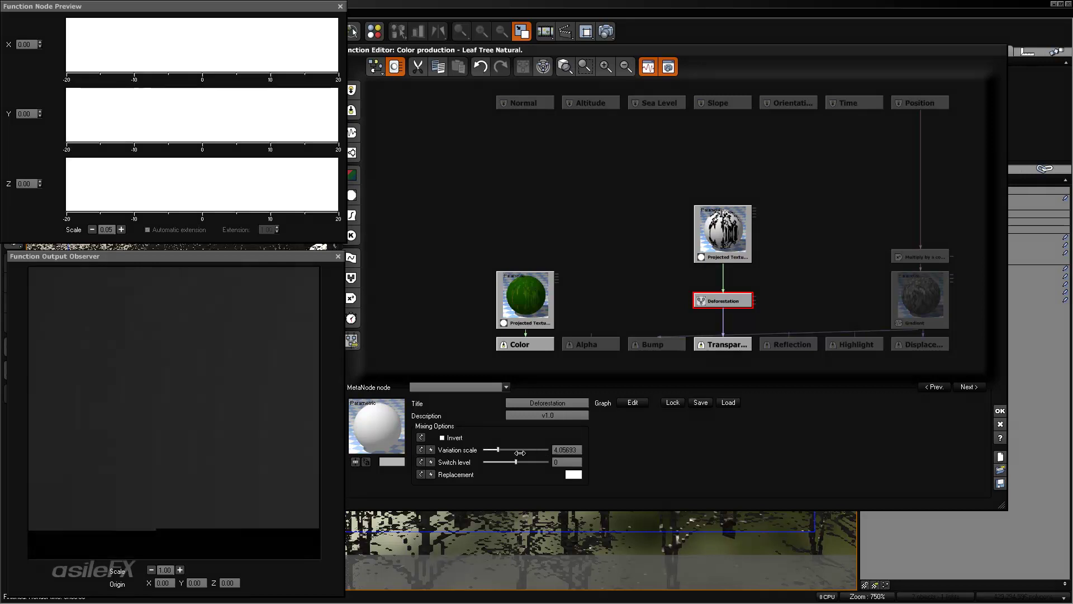
pyautogui.click(453, 437)
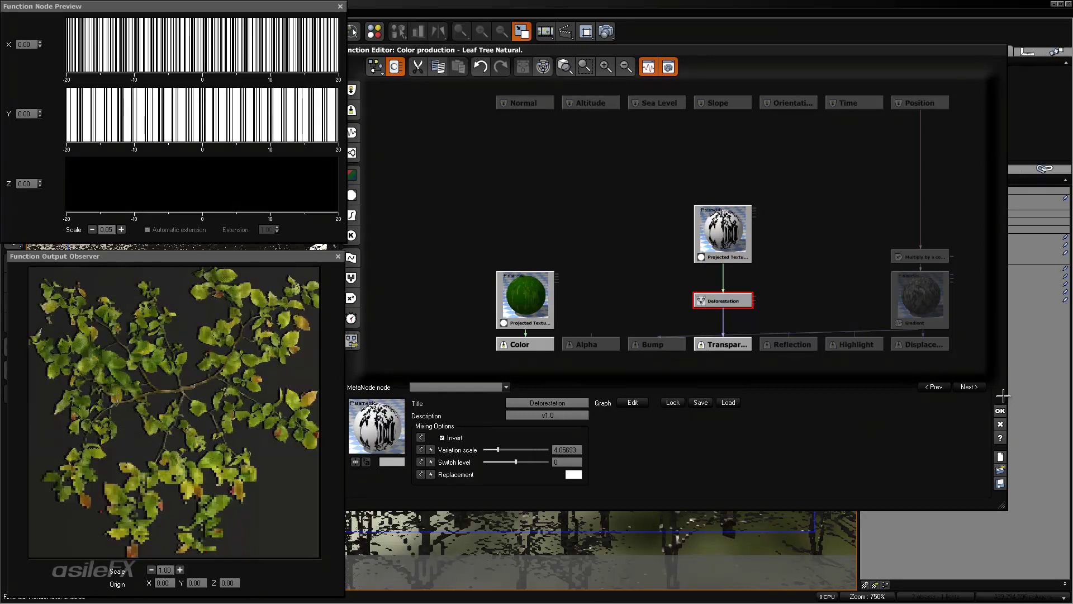
pyautogui.click(1001, 411)
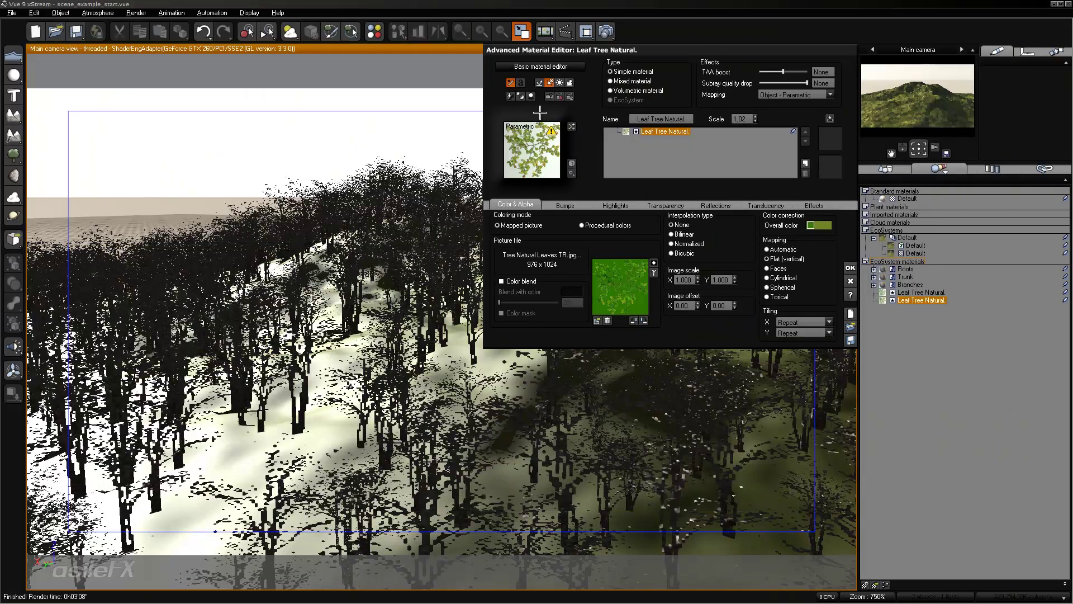
# Render the scene to screen at 1200 x 675 to check the leaves, and close the render display
pyautogui.rightClick(606, 32)
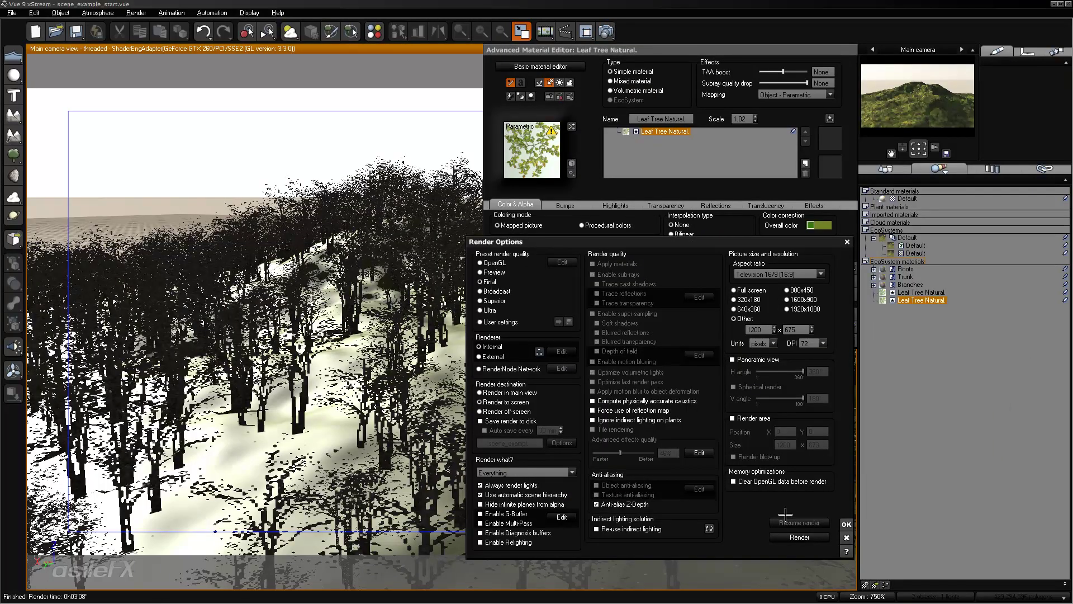
pyautogui.click(799, 537)
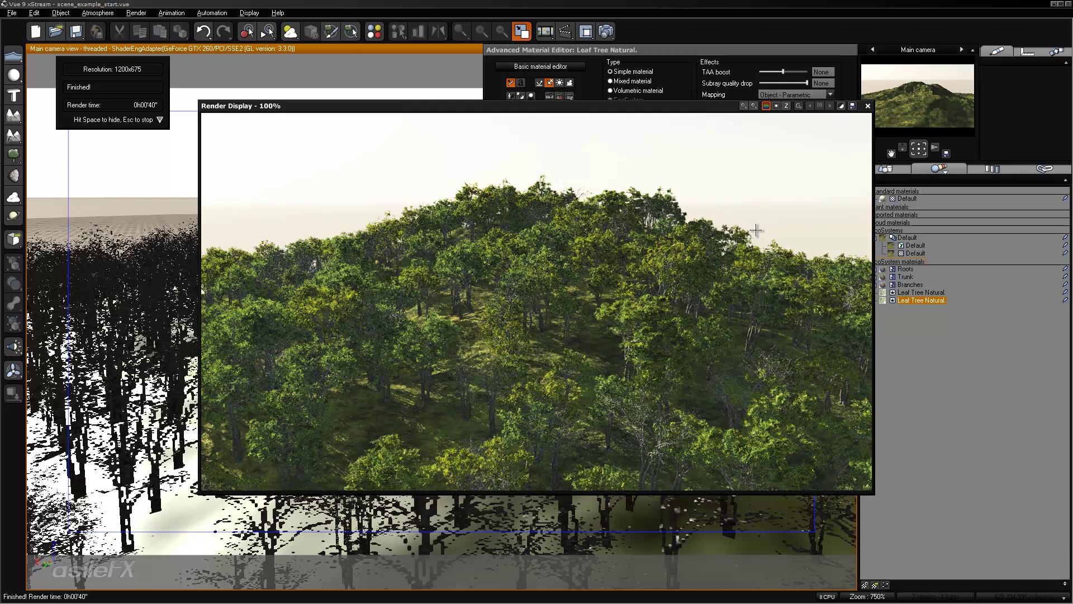
pyautogui.click(868, 106)
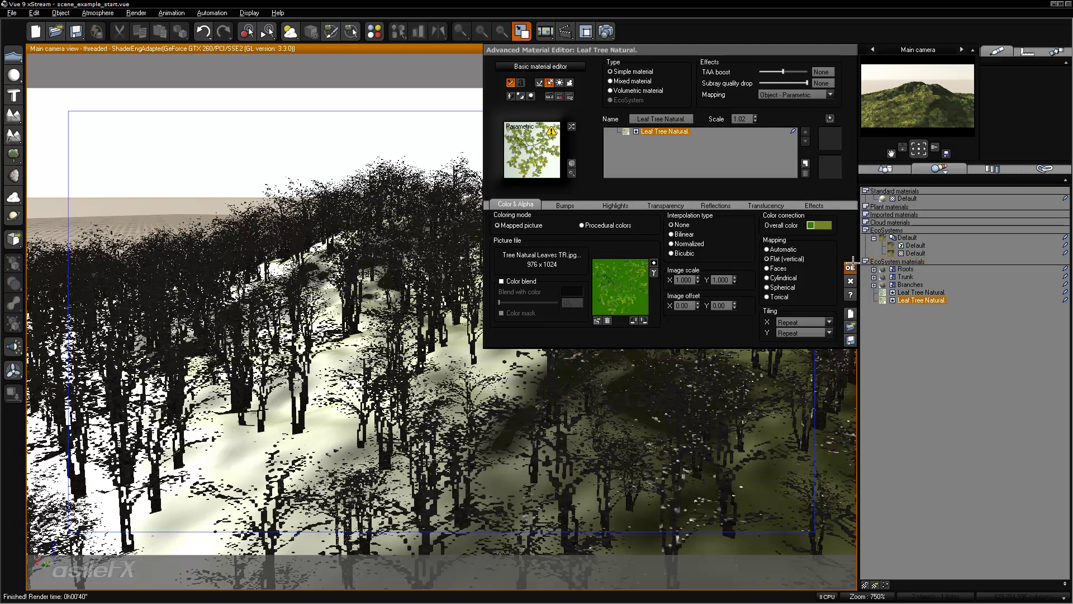
# Reopen the leaf material's function, place the projected texture map and Deforestation nodes lower above Transparency, and select the Deforestation node
pyautogui.rightClick(633, 274)
pyautogui.click(671, 280)
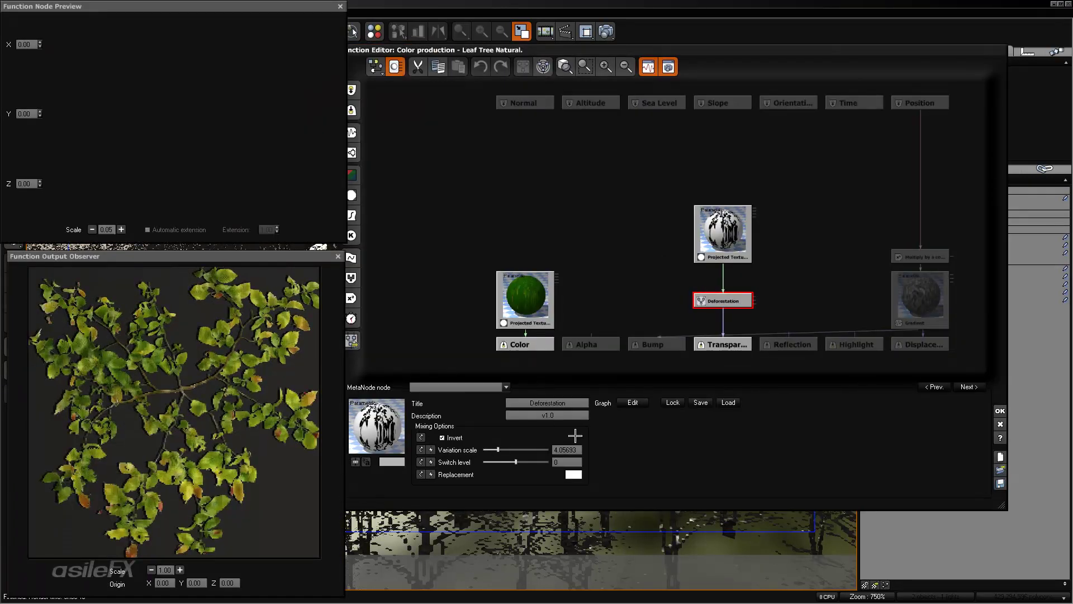
pyautogui.moveTo(725, 223); pyautogui.dragTo(681, 267)
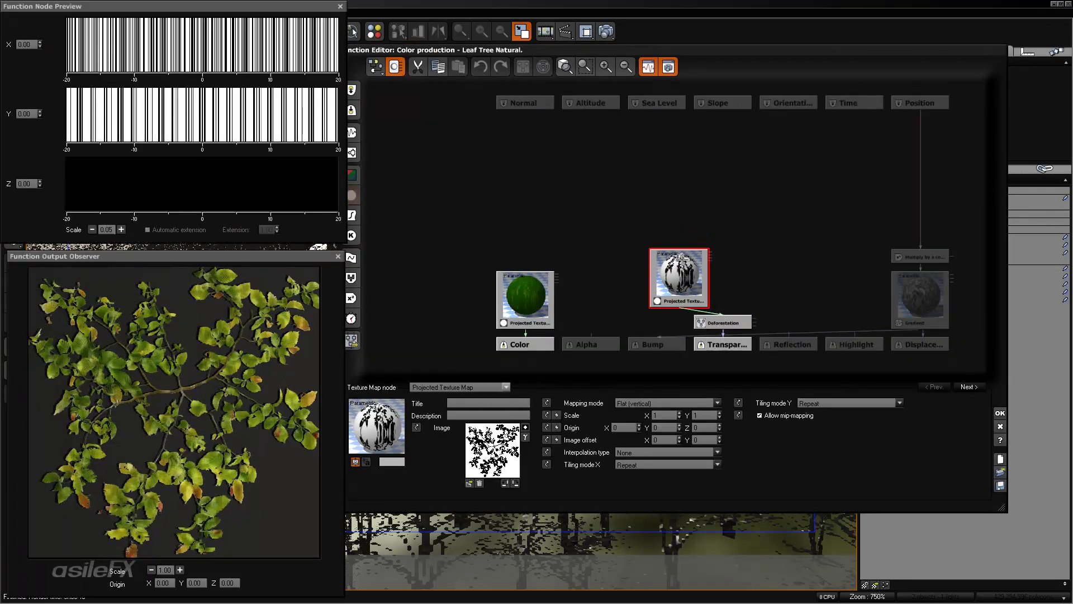
pyautogui.click(724, 323)
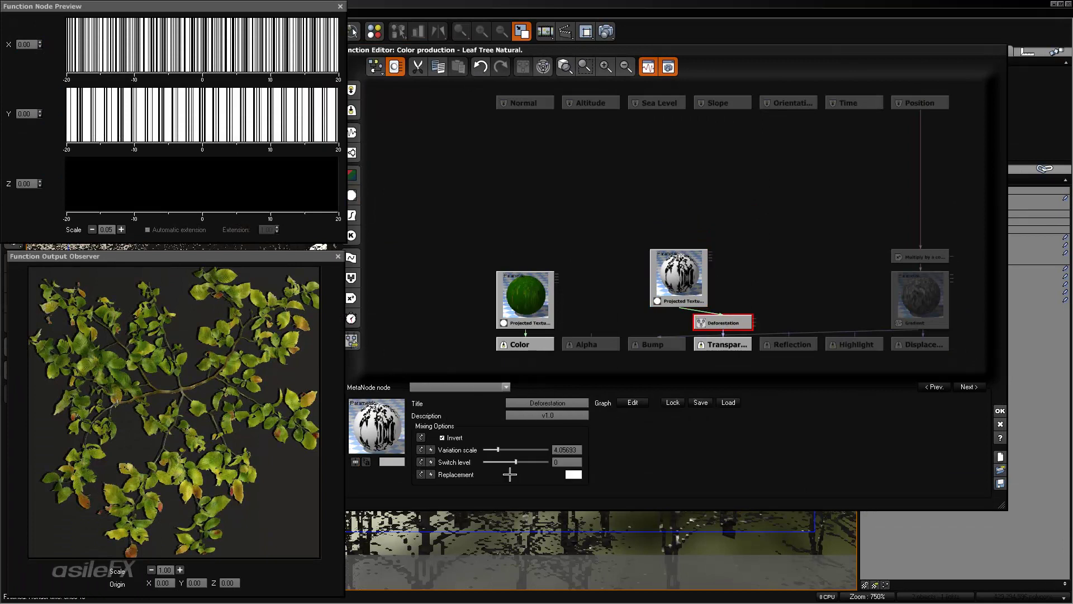